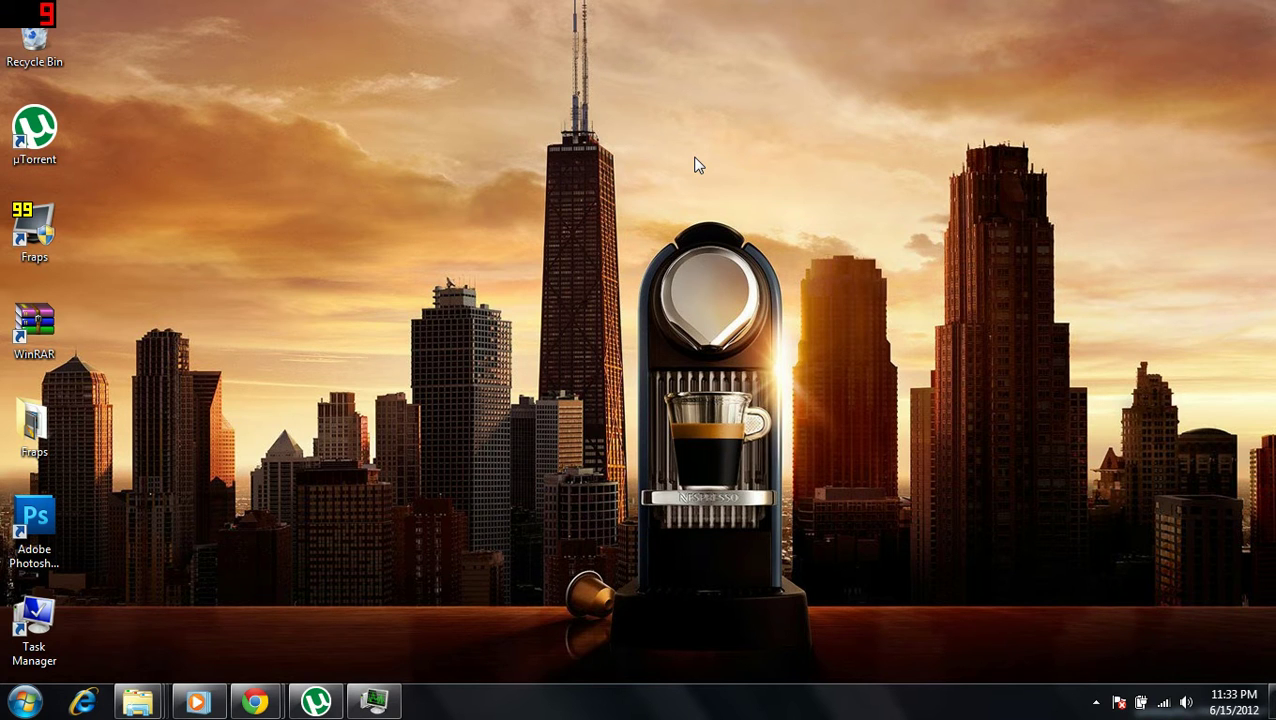
Open Task Manager and jump to the chrome.exe process behind the CubeField window
double_click(34, 625)
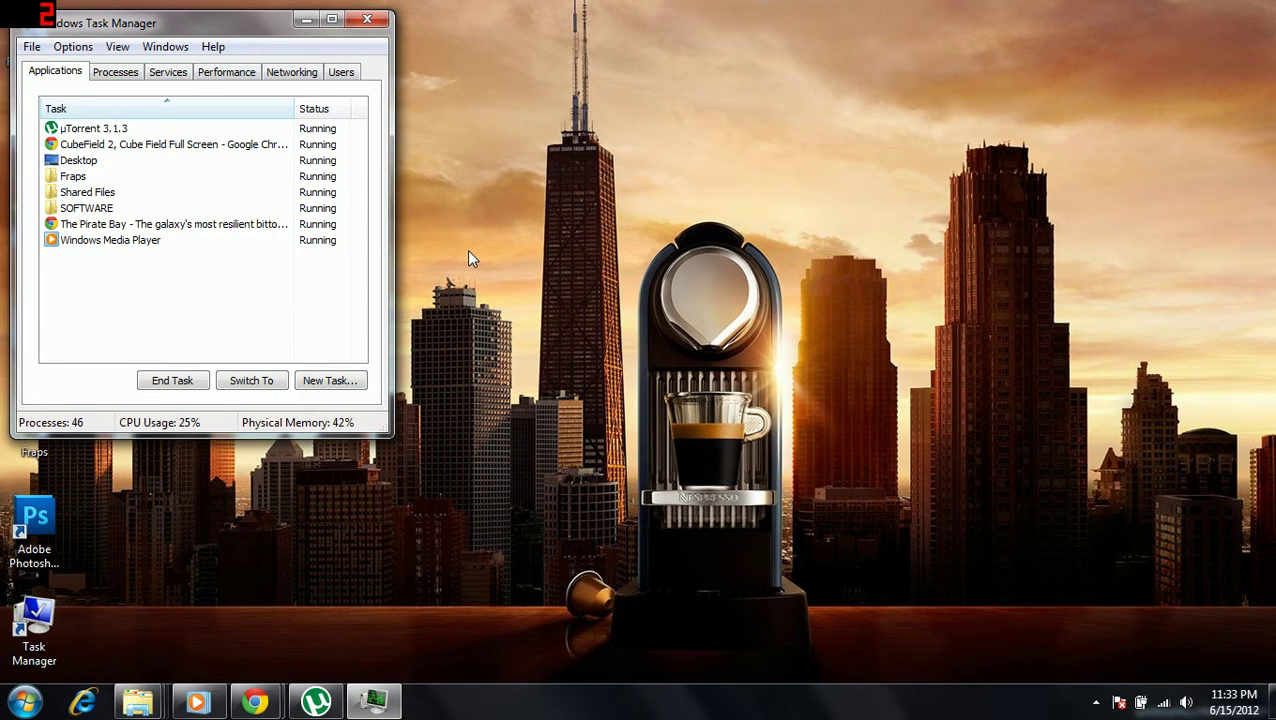
right_click(222, 144)
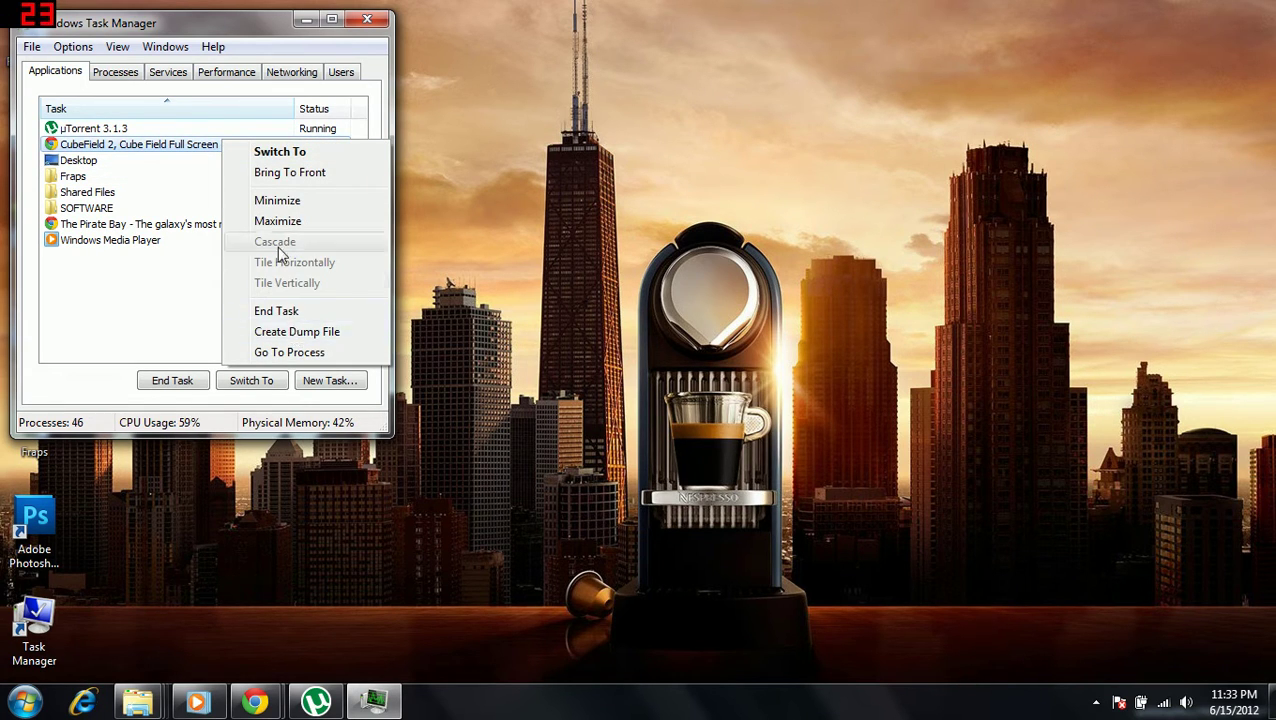
left_click(300, 353)
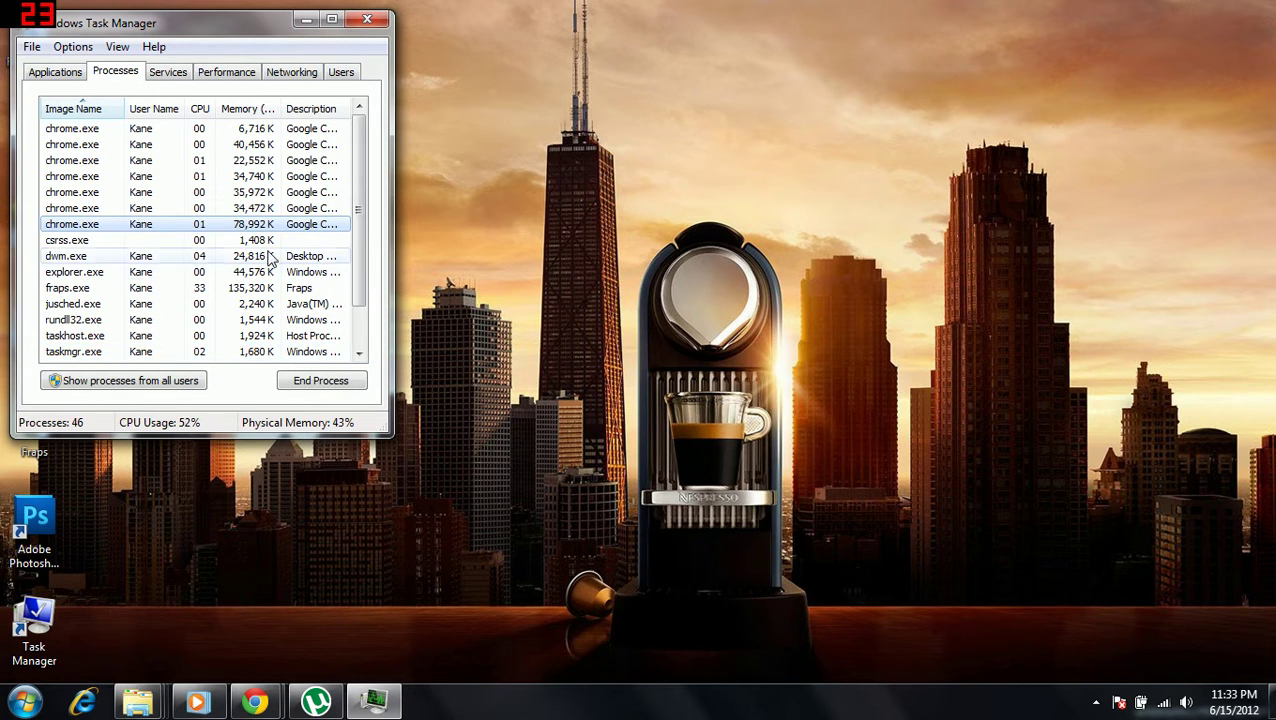
Set chrome.exe priority to High, accept the notices, and minimize Task Manager
right_click(239, 228)
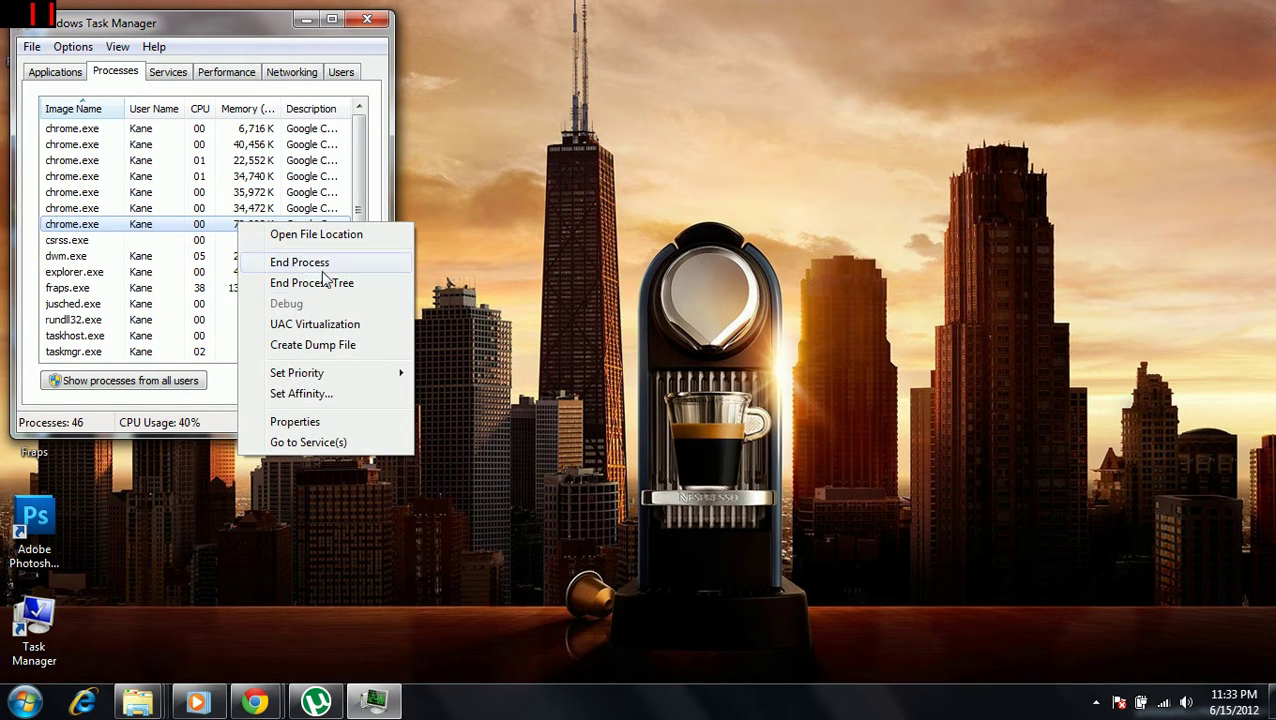
mouse_move(297, 373)
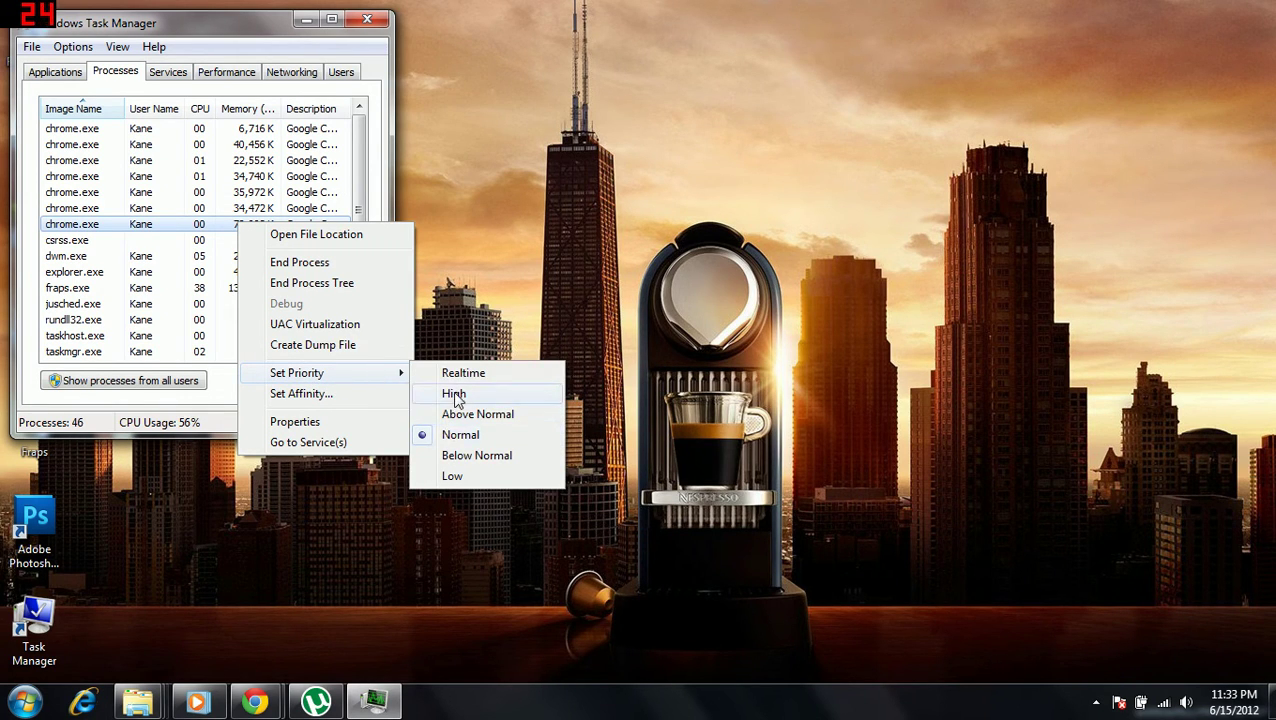
left_click(451, 377)
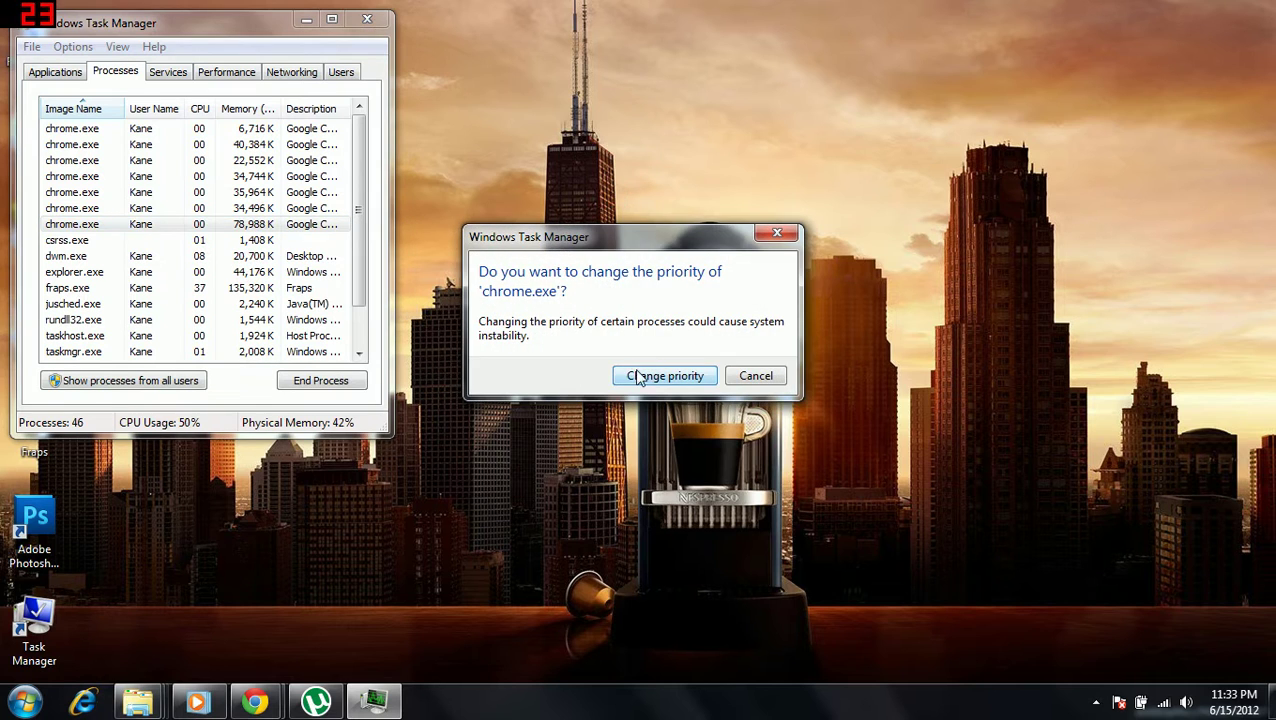
left_click(647, 383)
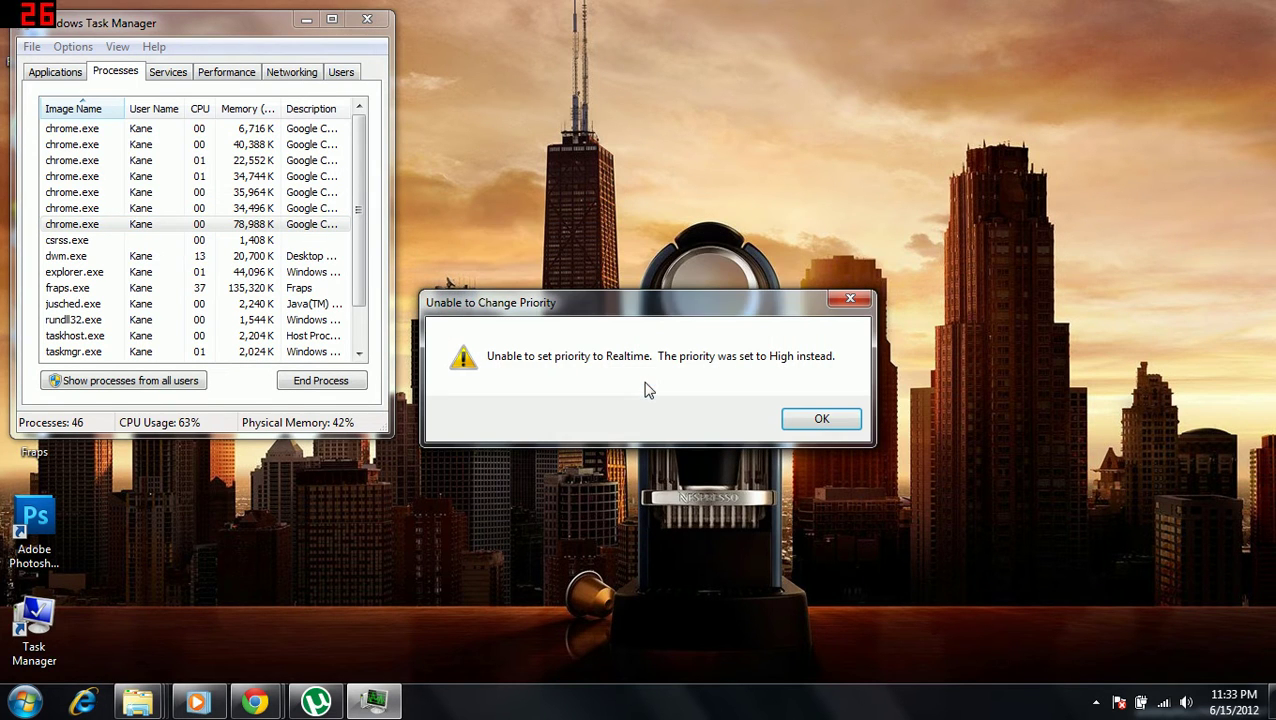
left_click(815, 421)
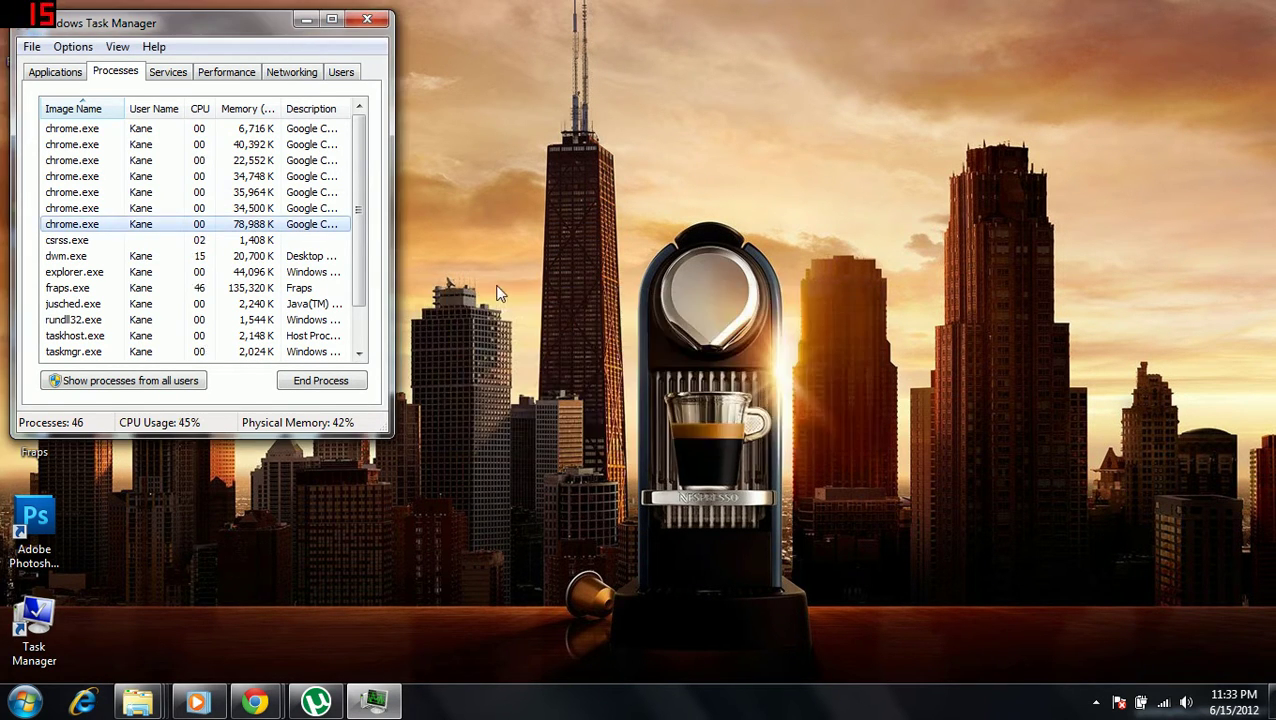
left_click(304, 20)
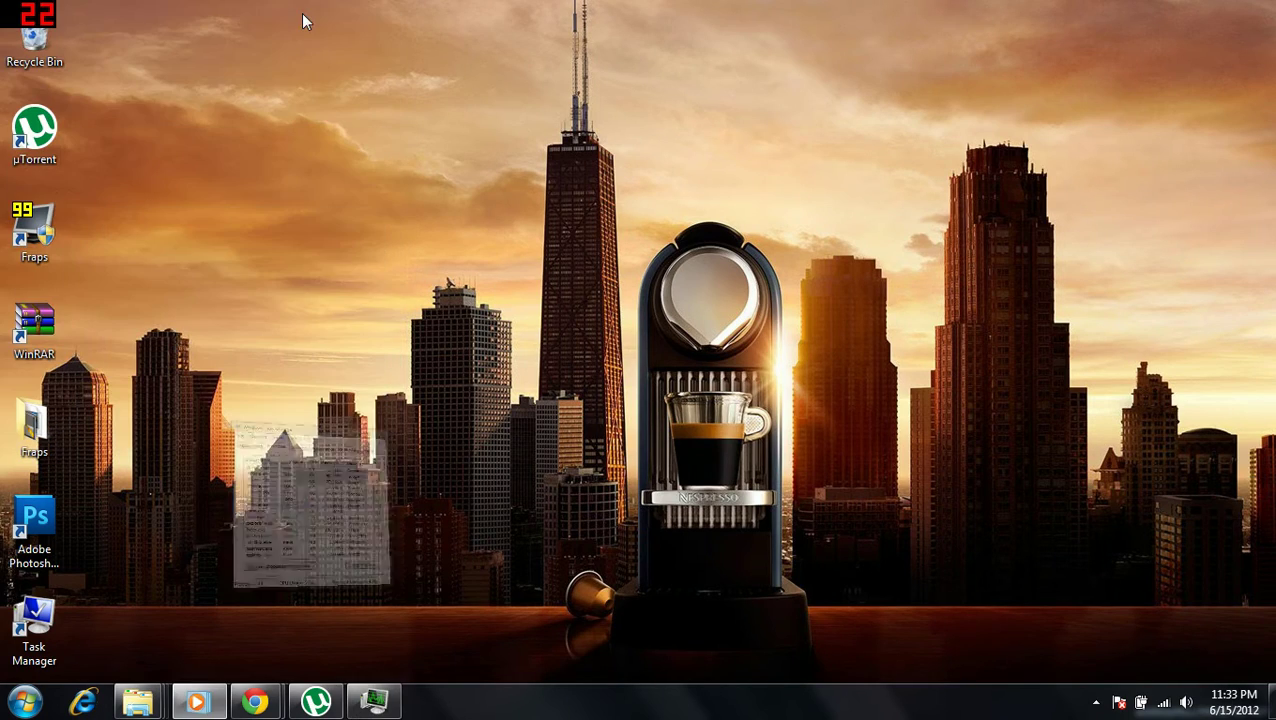
mouse_move(256, 702)
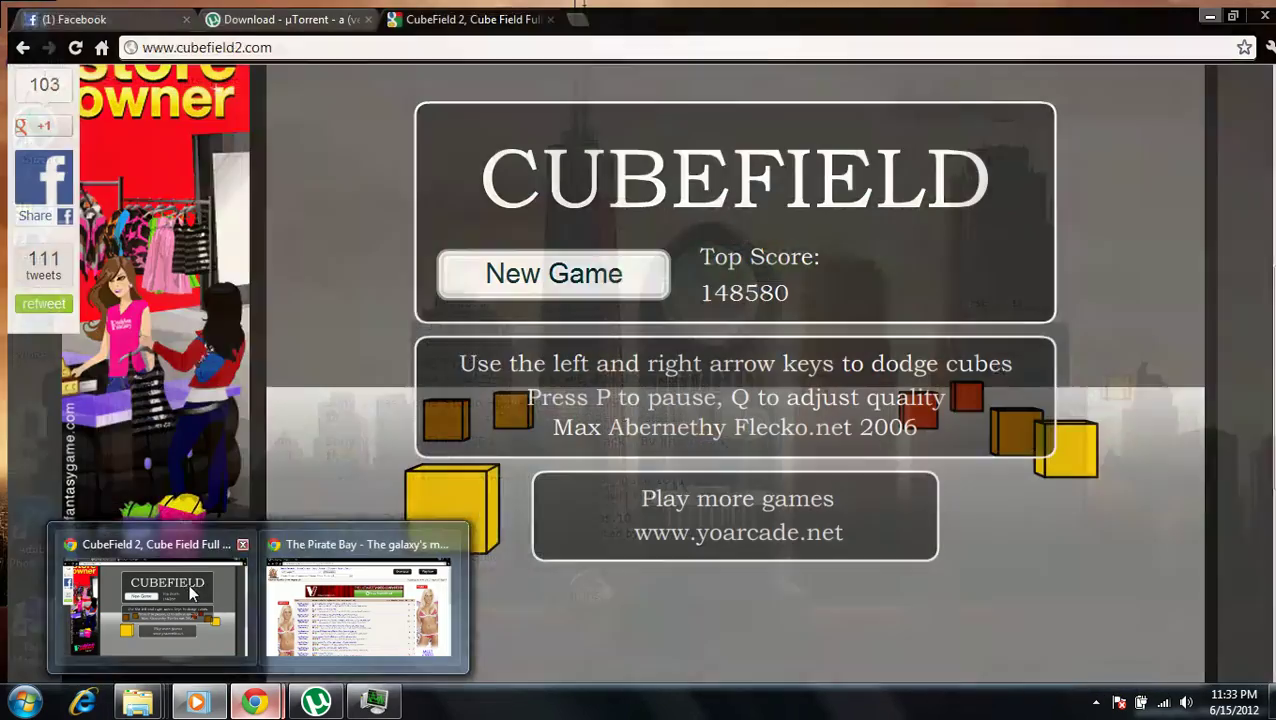
Bring CubeField forward, start a new game, and begin steering with the arrow keys
left_click(194, 595)
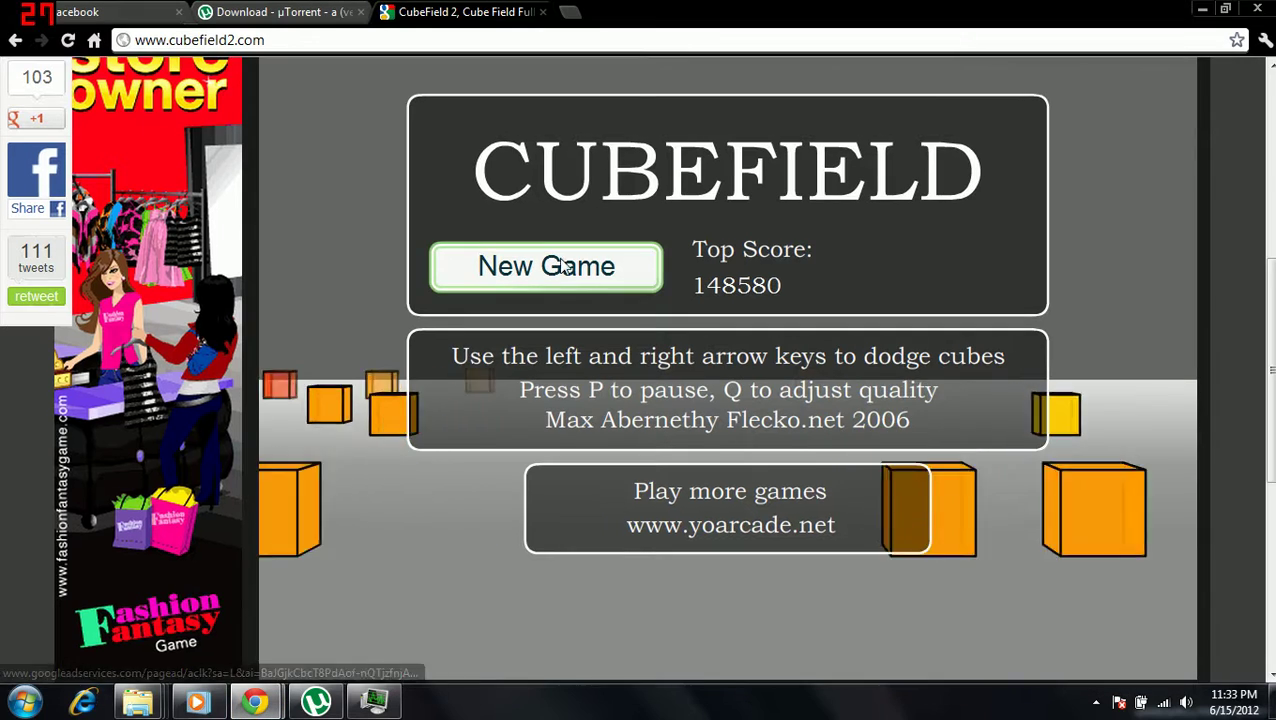
left_click(566, 266)
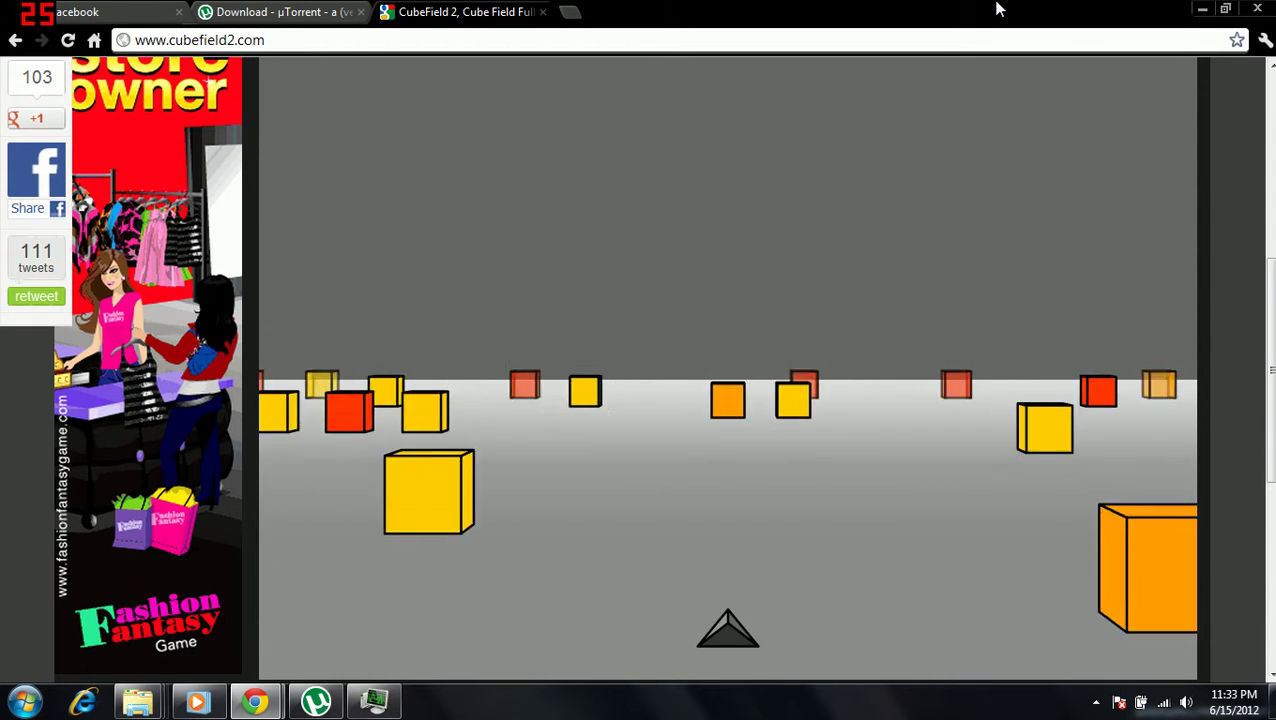
key("Right")
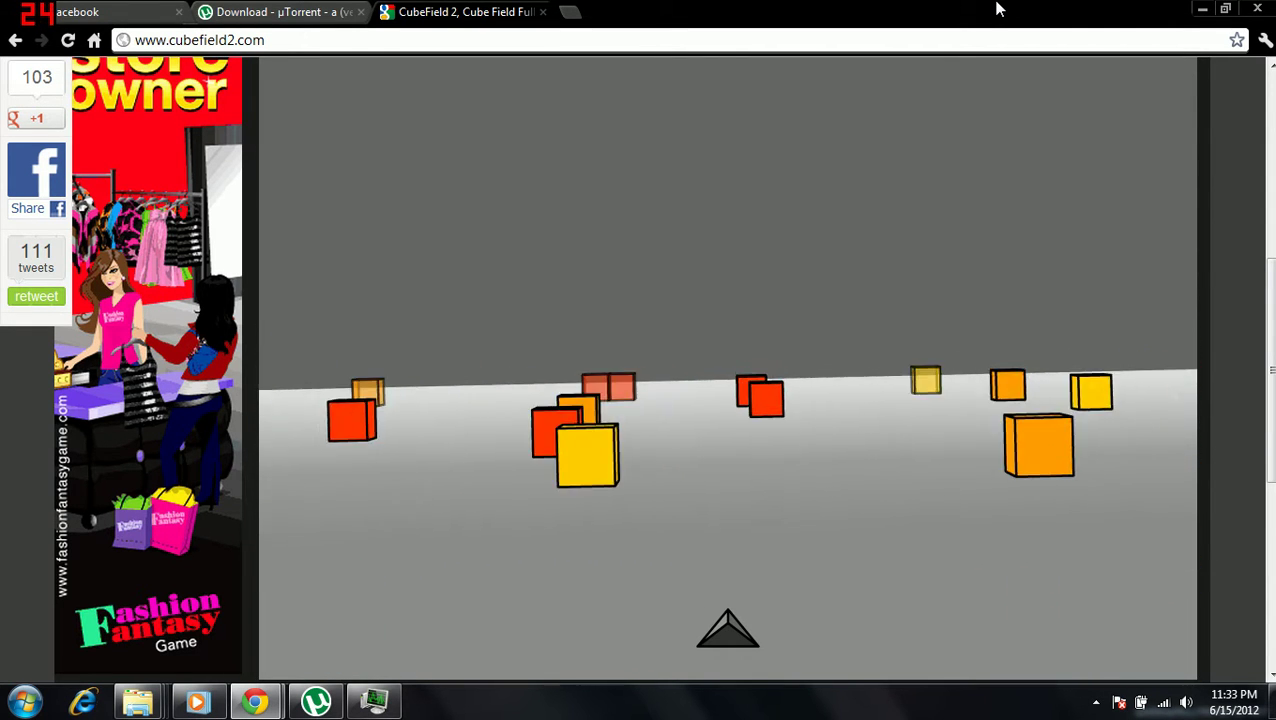
key("Left")
key("Right")
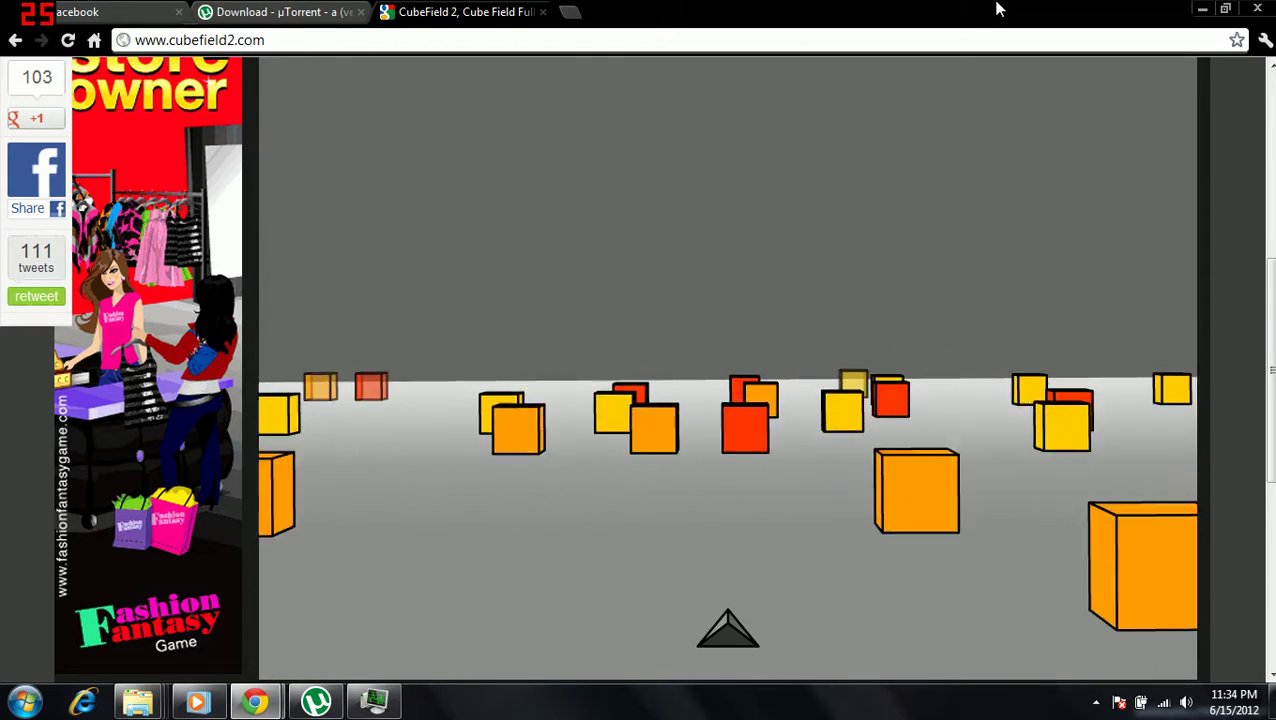
key("Right")
key("Left")
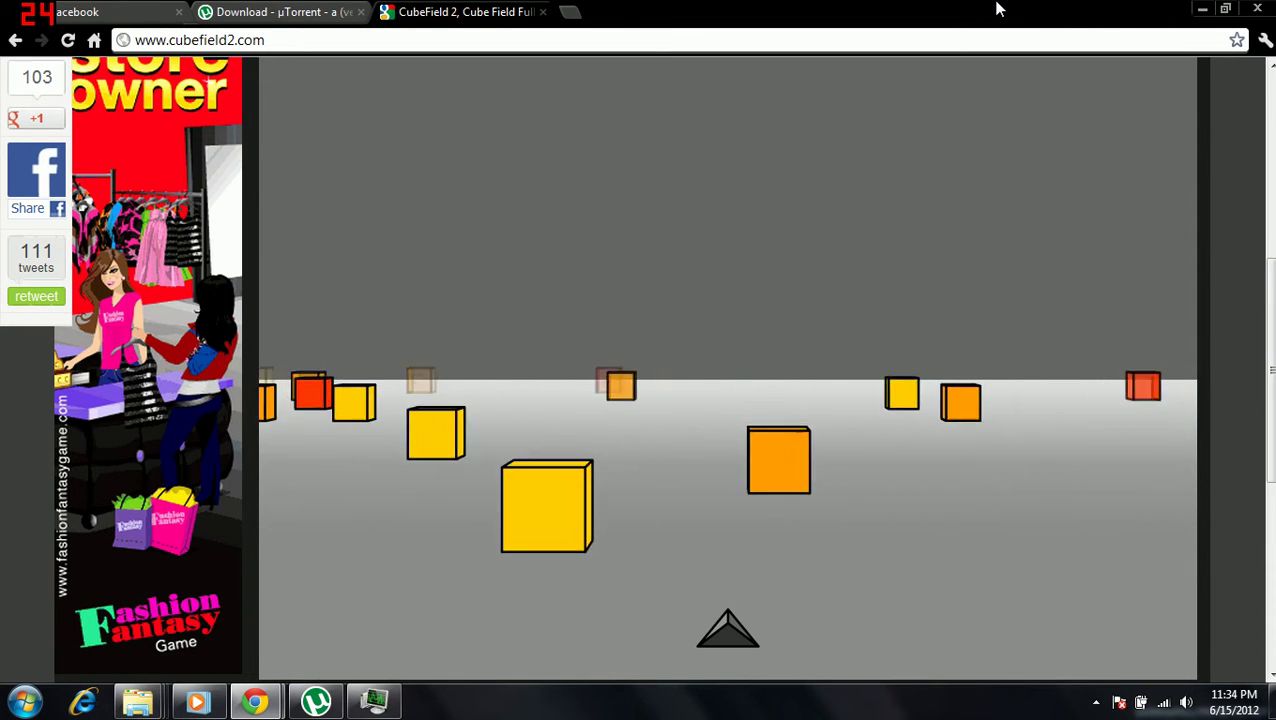
Weave the ship left and right through the cube corridors until the run ends
key("Left")
key("Left")
key("Right")
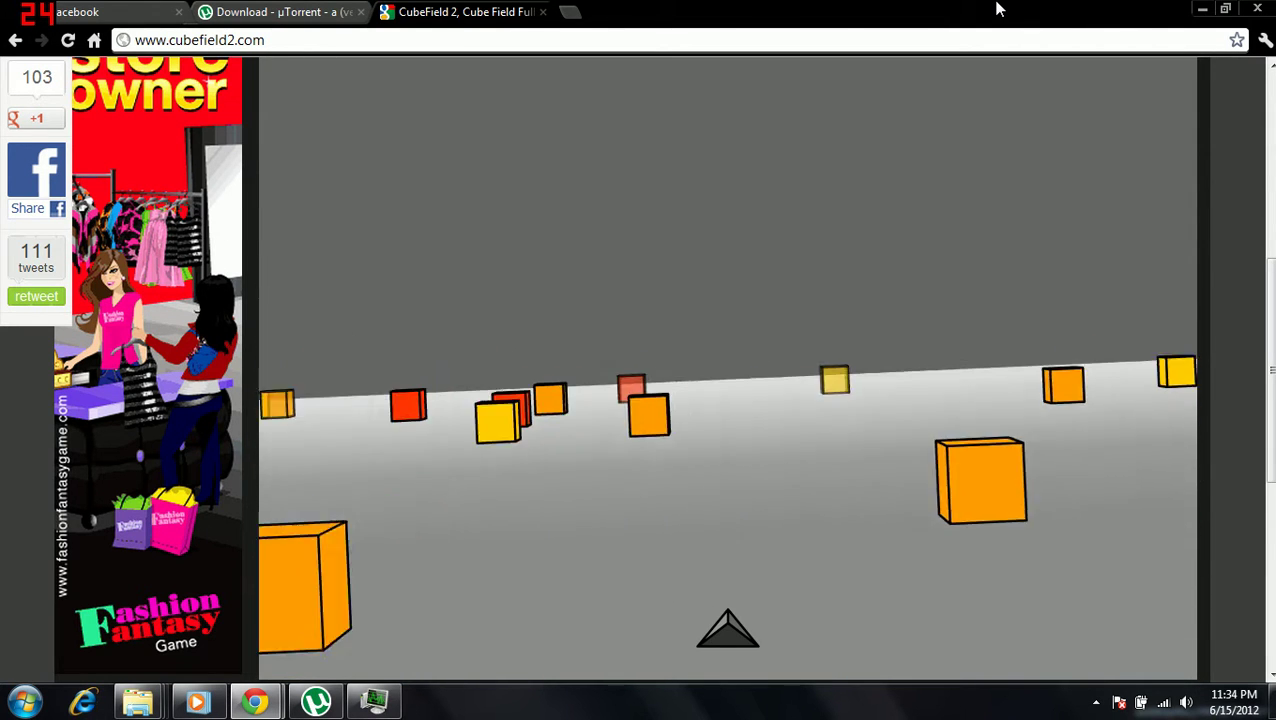
key("Left")
key("Right")
key("Left")
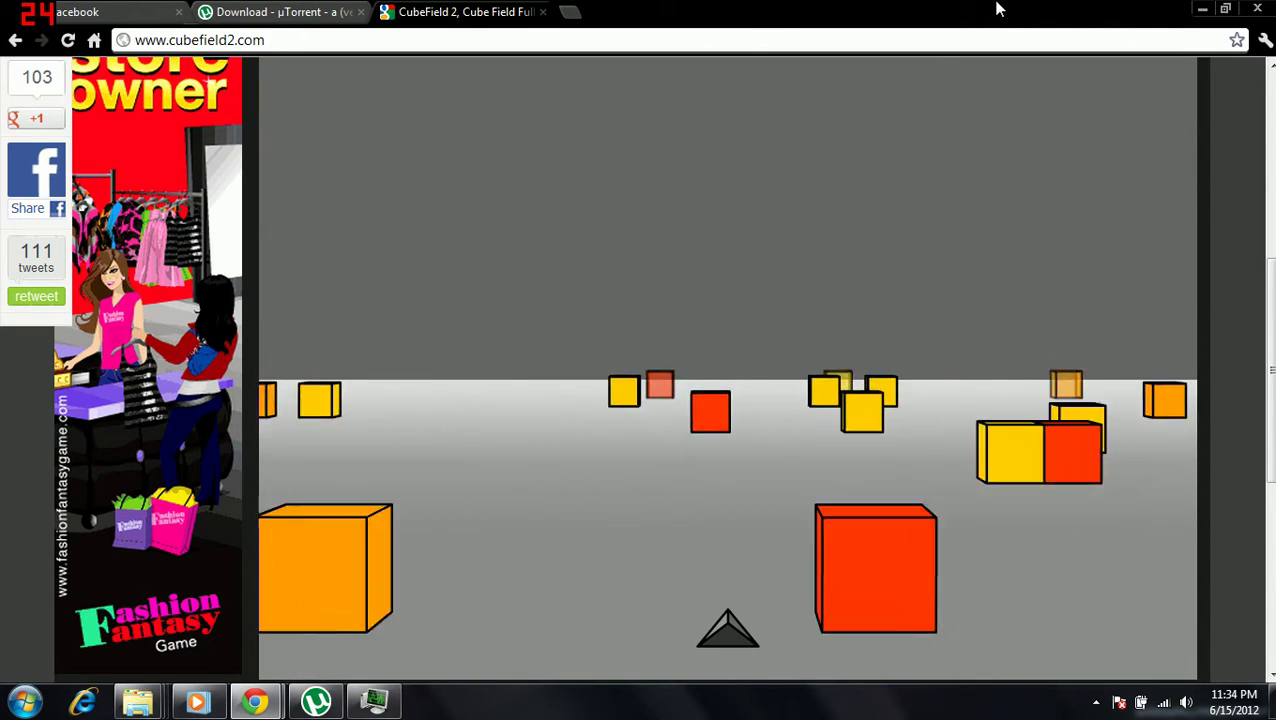
key("Left")
key("Right")
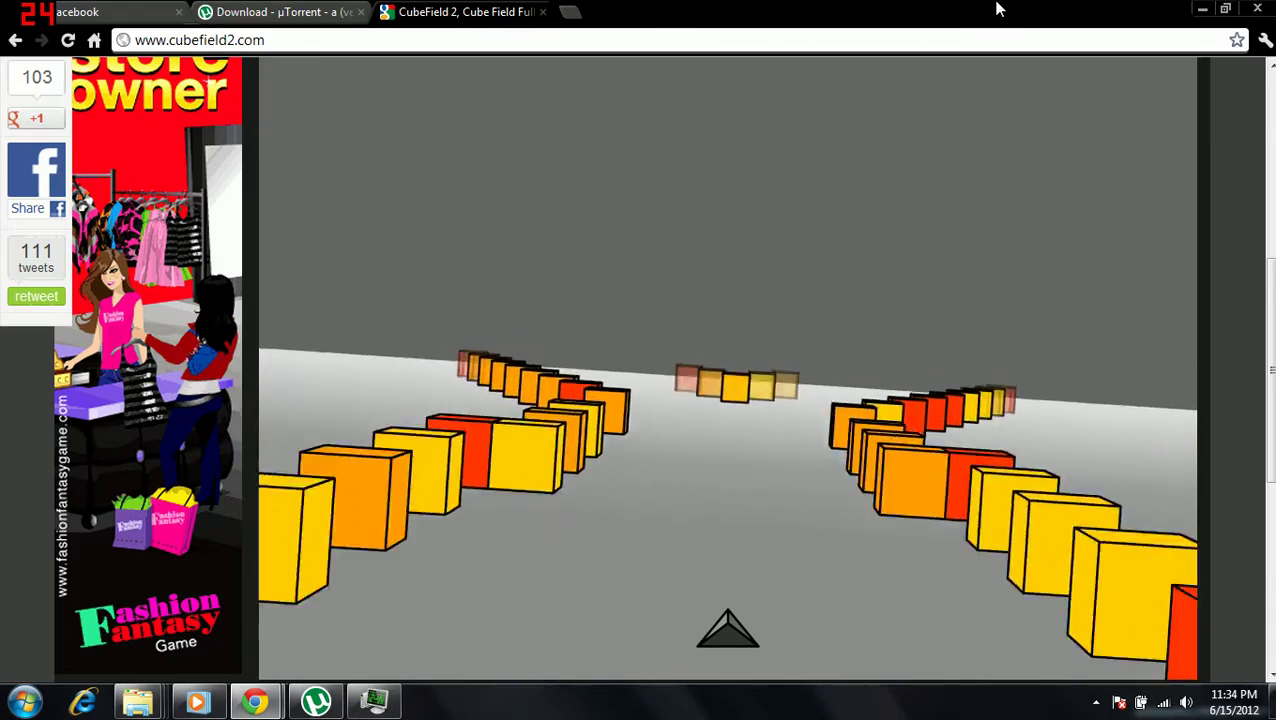
key("Right")
key("Left")
key("Right")
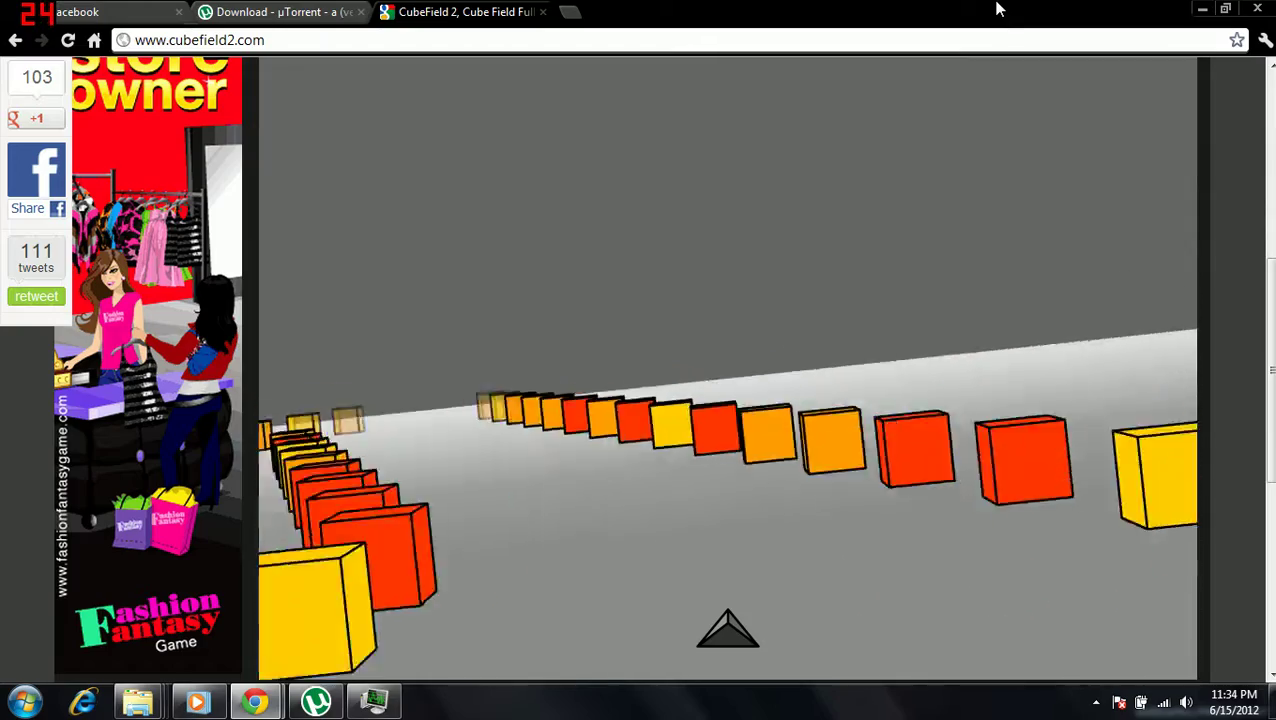
key("Left")
key("Right")
key("Left")
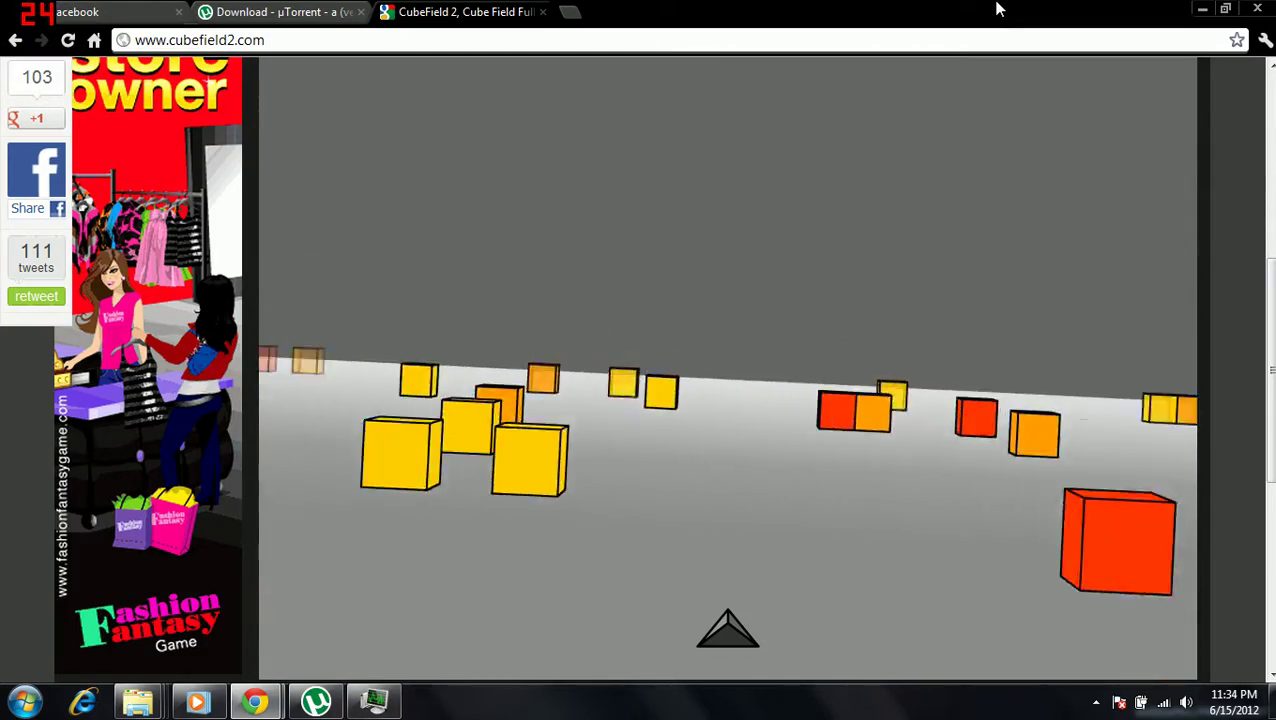
key("Left")
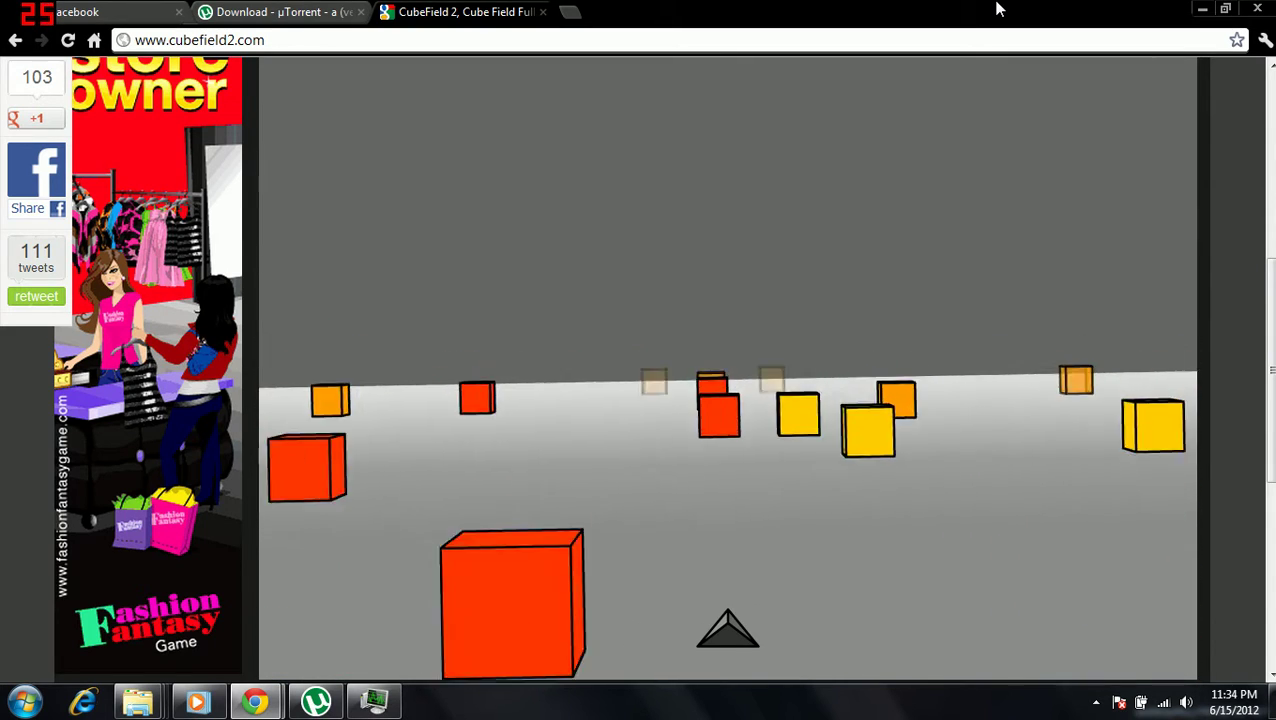
key("Left")
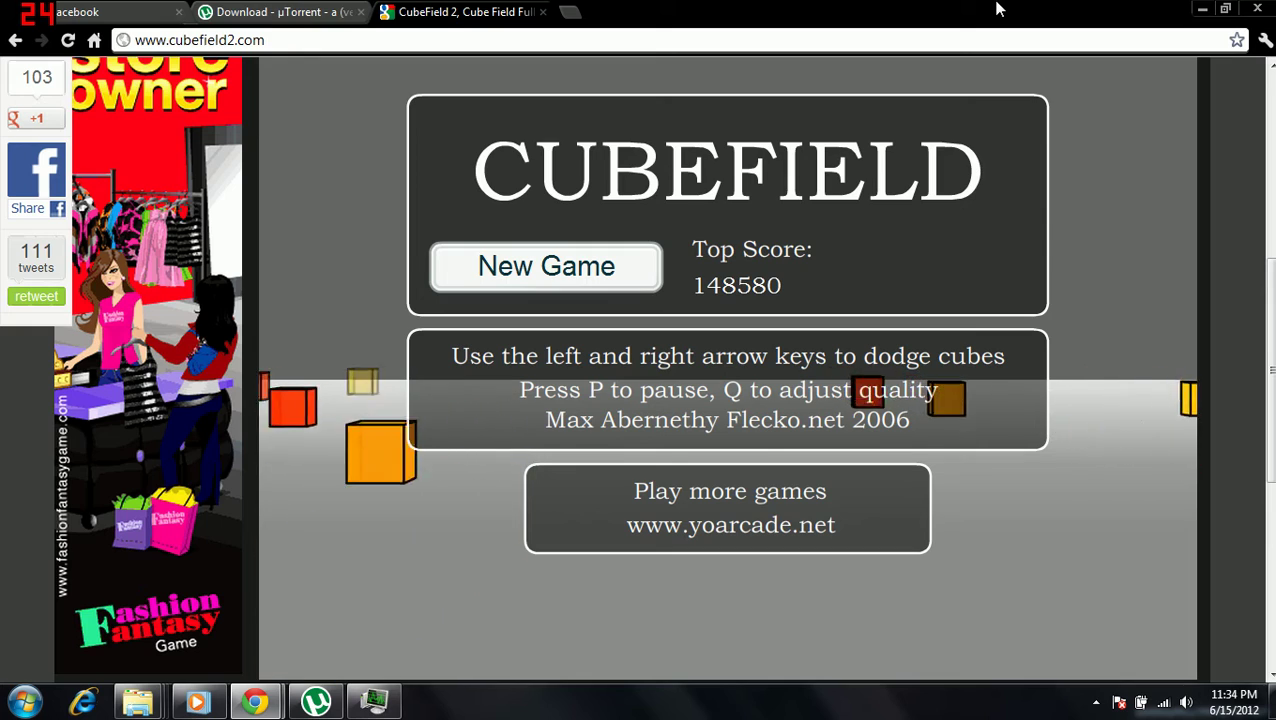
Minimize Chrome, reopen Task Manager, and view the Applications and Processes lists
left_click(1200, 9)
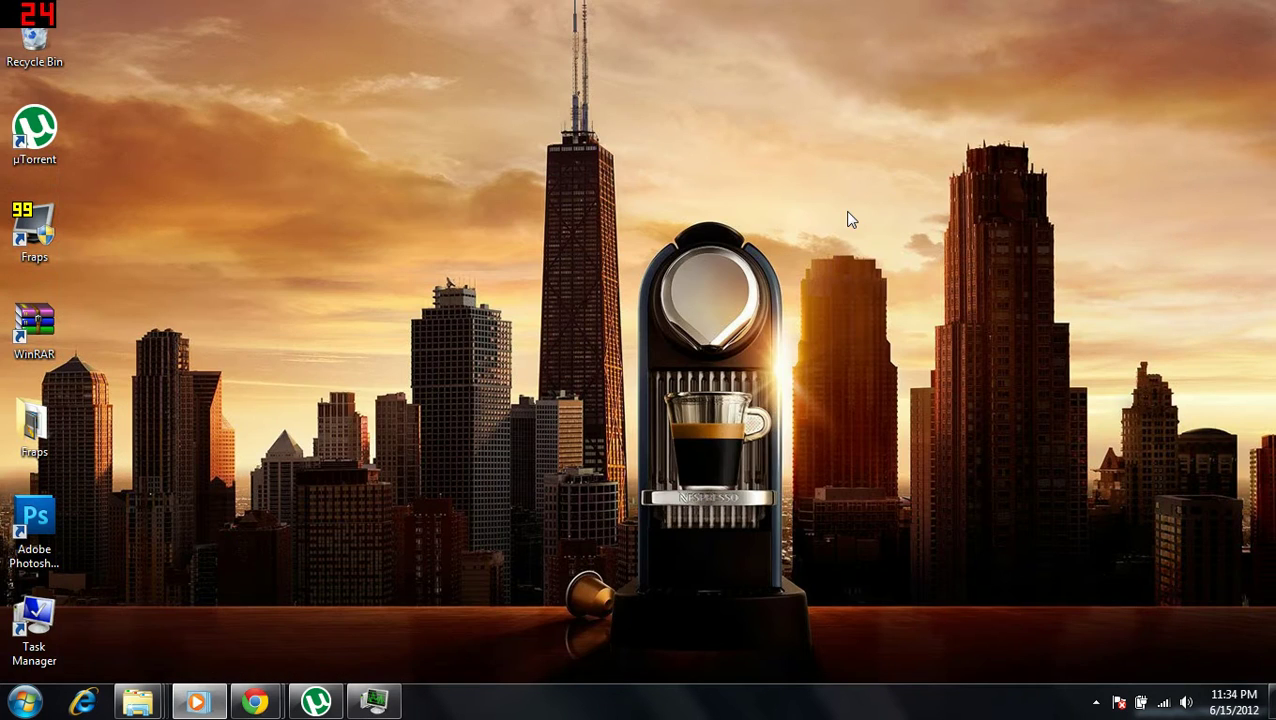
double_click(40, 626)
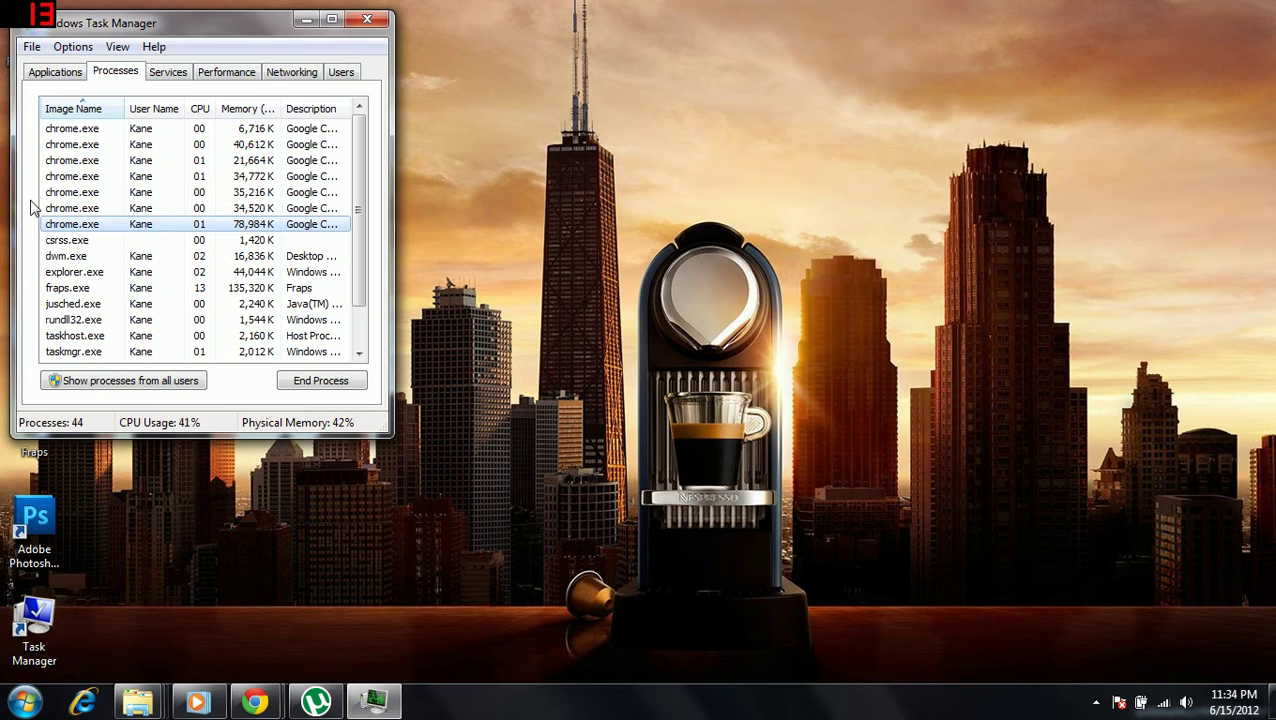
left_click(66, 76)
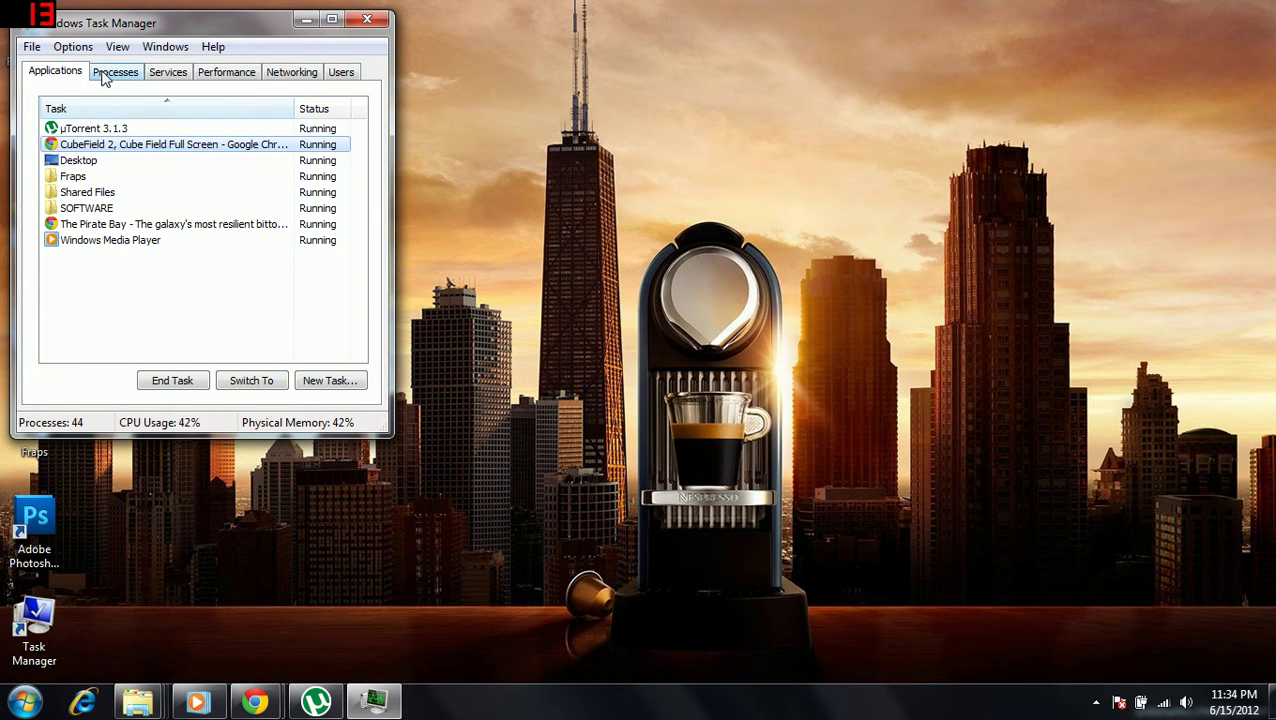
left_click(106, 77)
Look over the Services, Performance, Users and Networking tabs, then close Task Manager
left_click(153, 78)
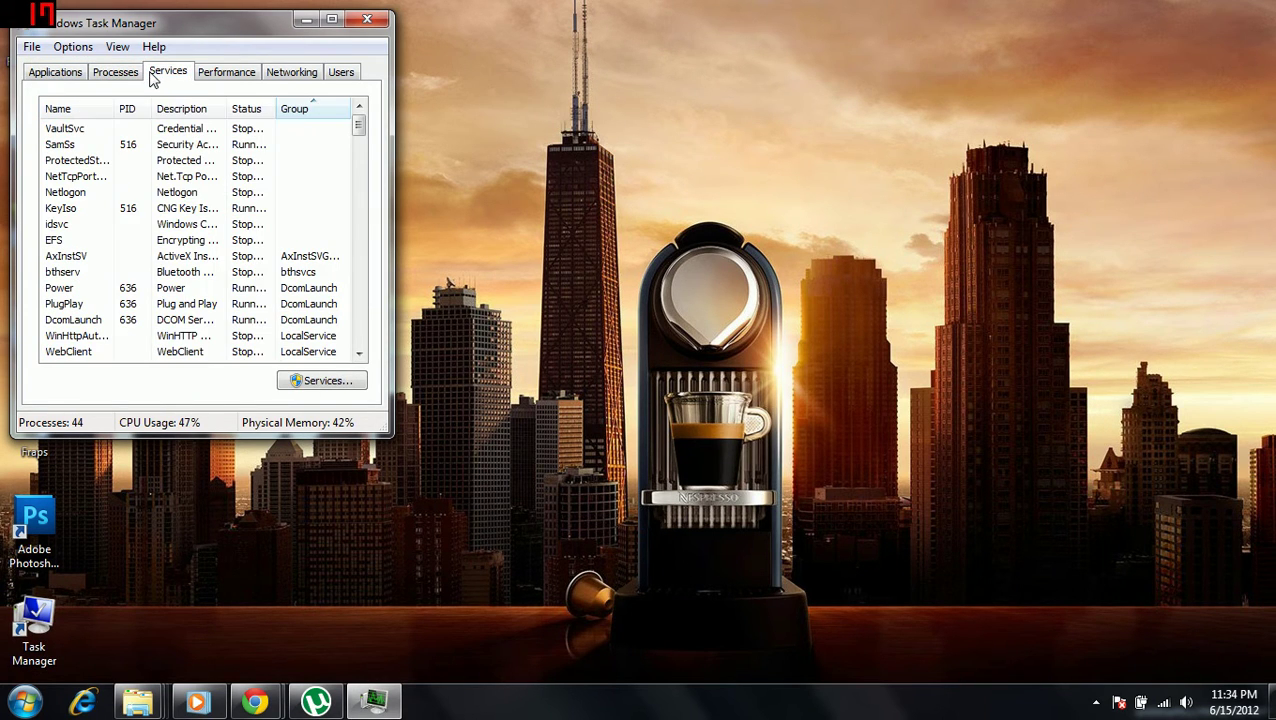
left_click(226, 75)
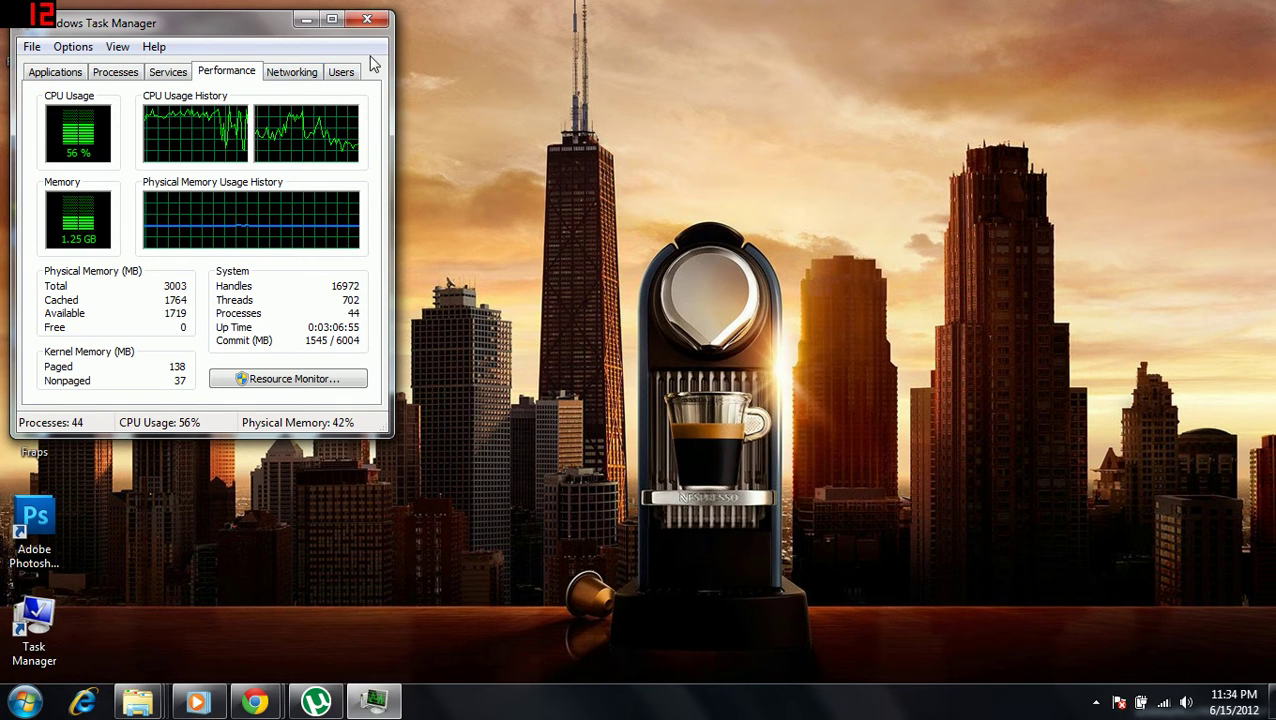
left_click(350, 79)
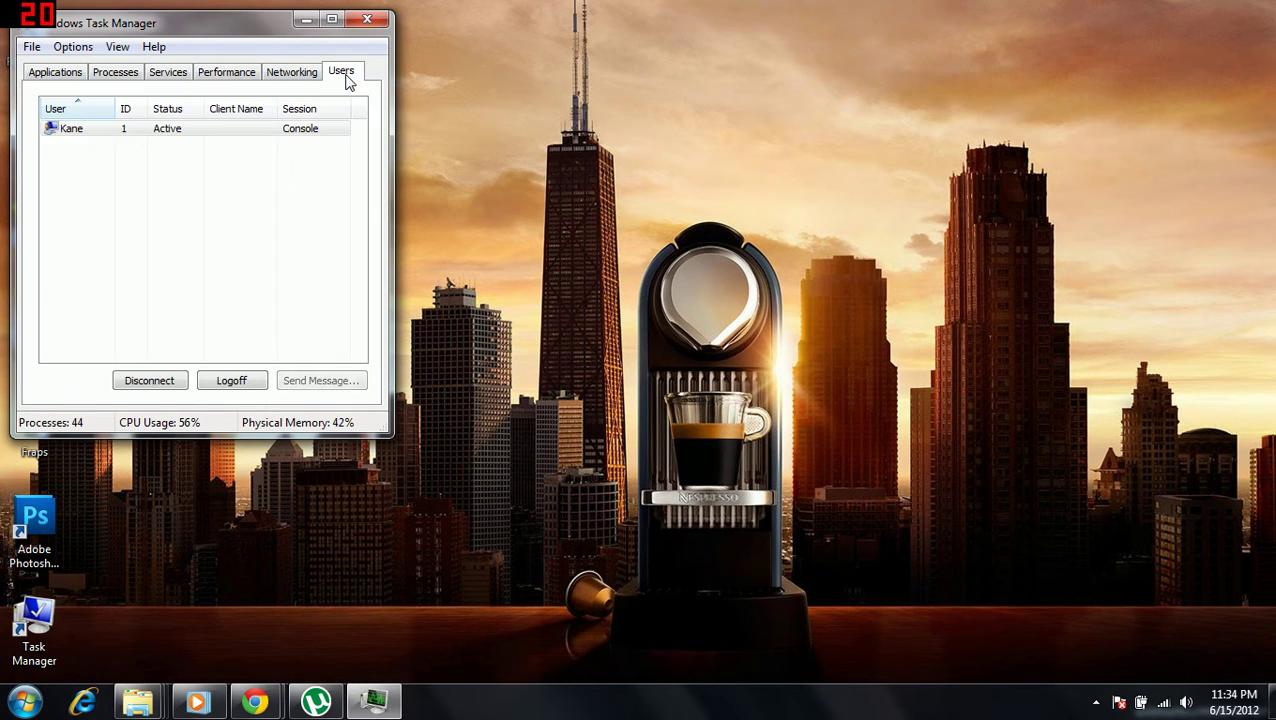
left_click(288, 76)
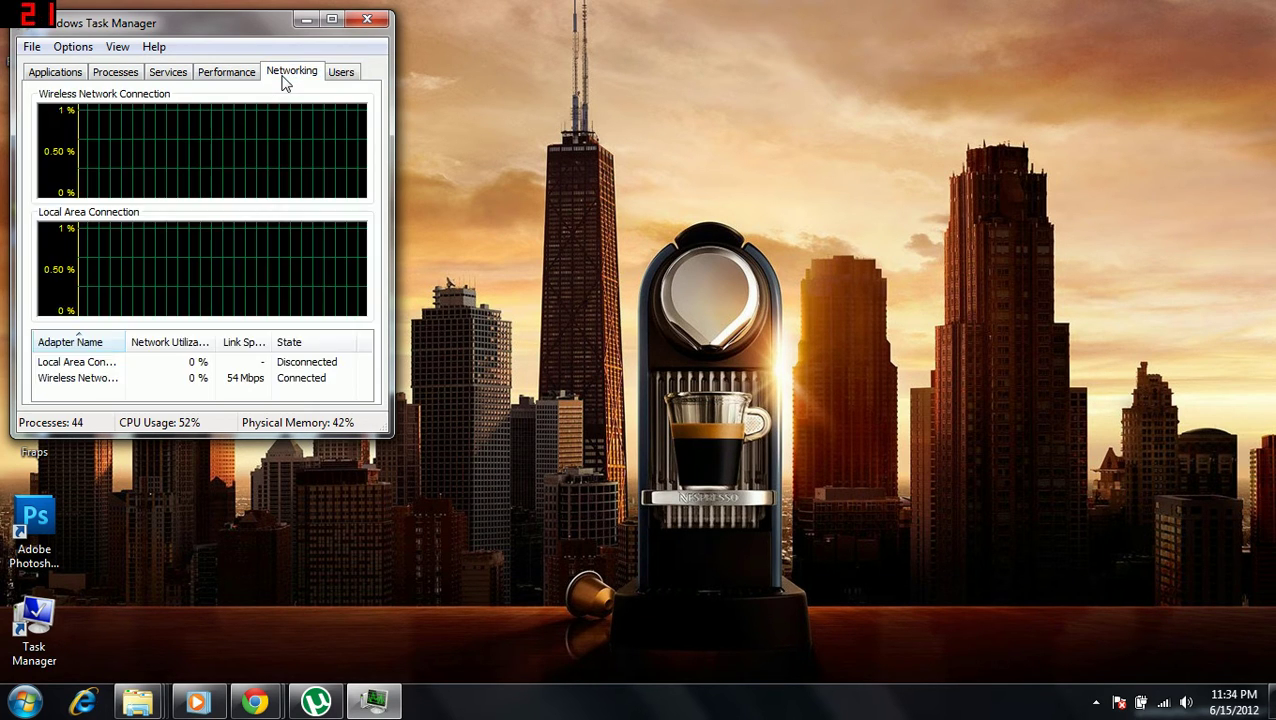
left_click(366, 22)
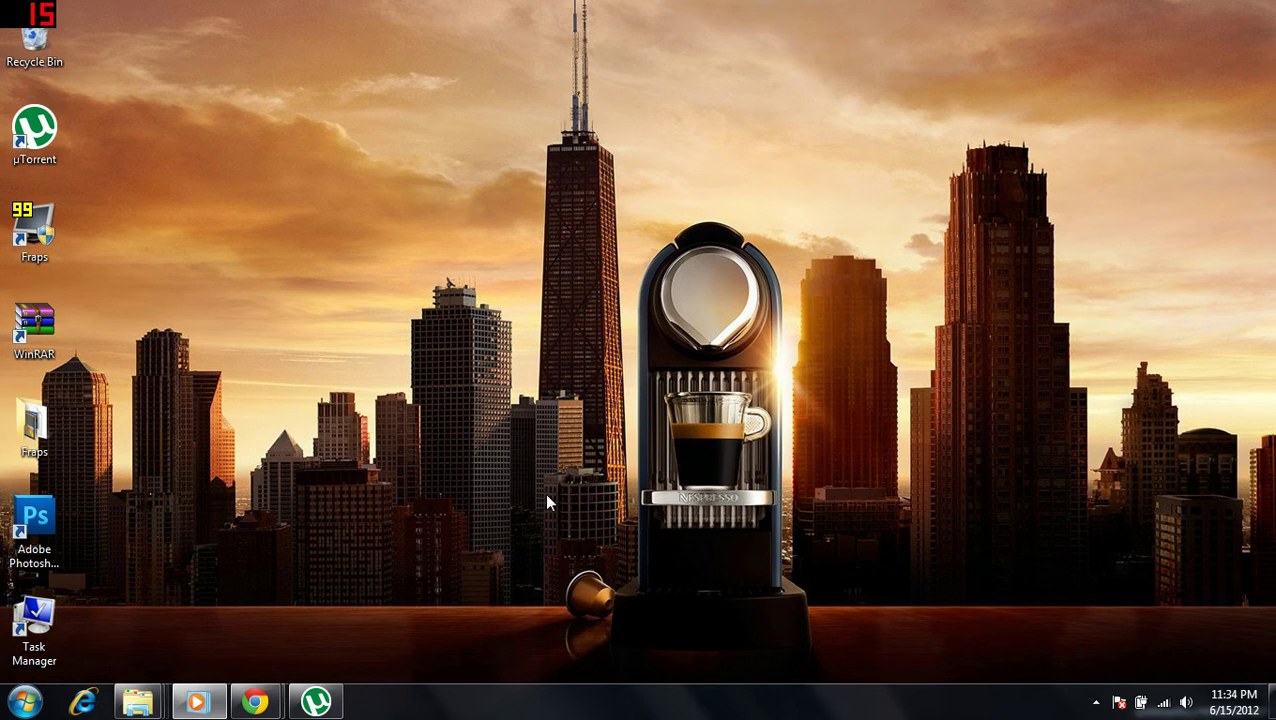